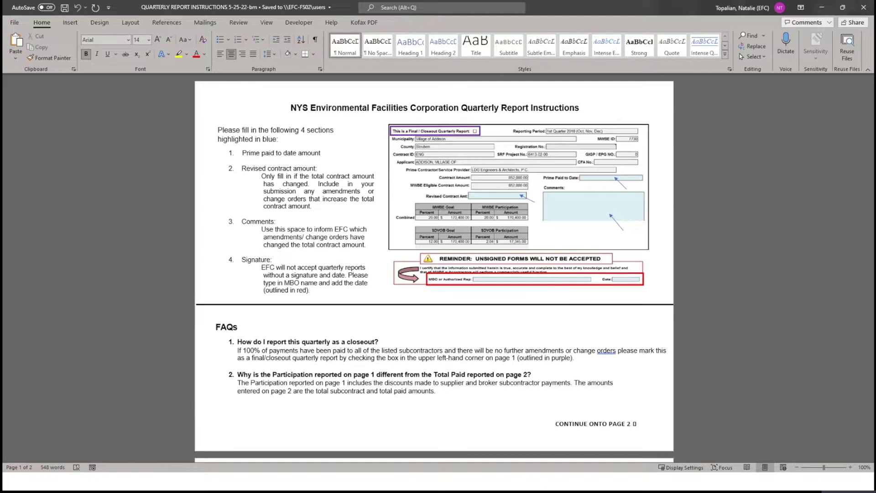
Switch to the browser and go to the Forms section of the efc.ny.gov/mwbe page
key("alt+Tab")
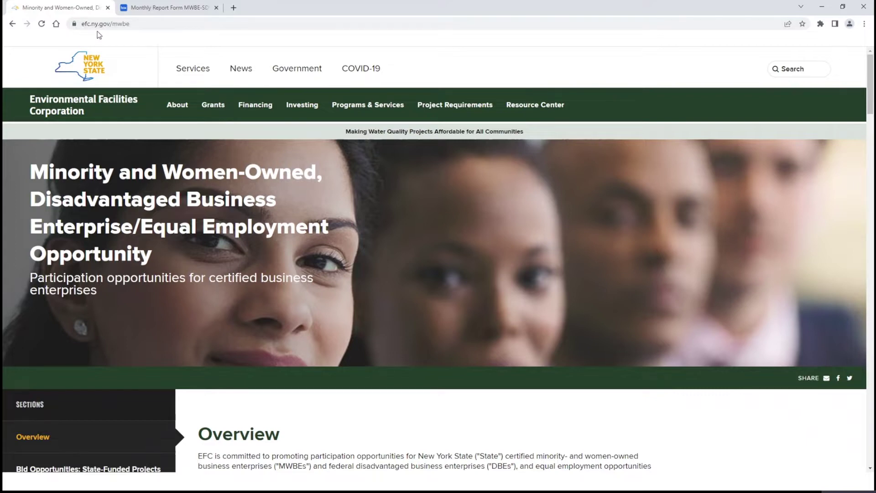
left_click(144, 24)
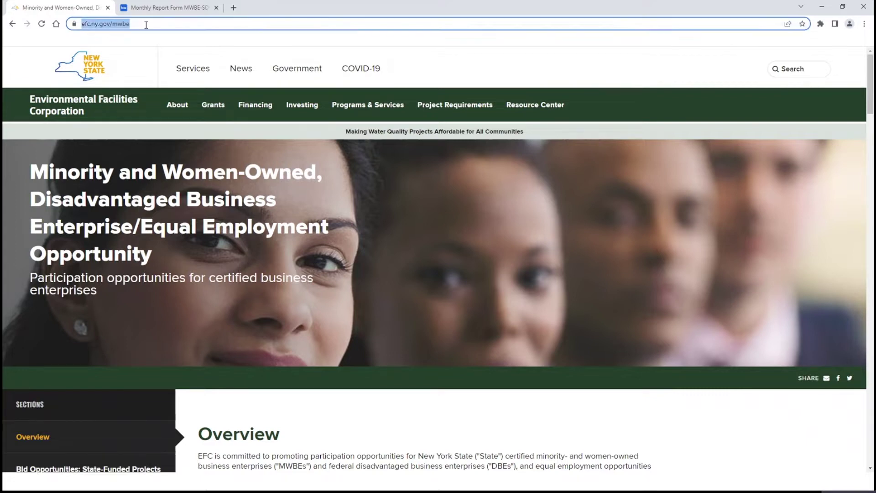
scroll(118, 330, "down", 7)
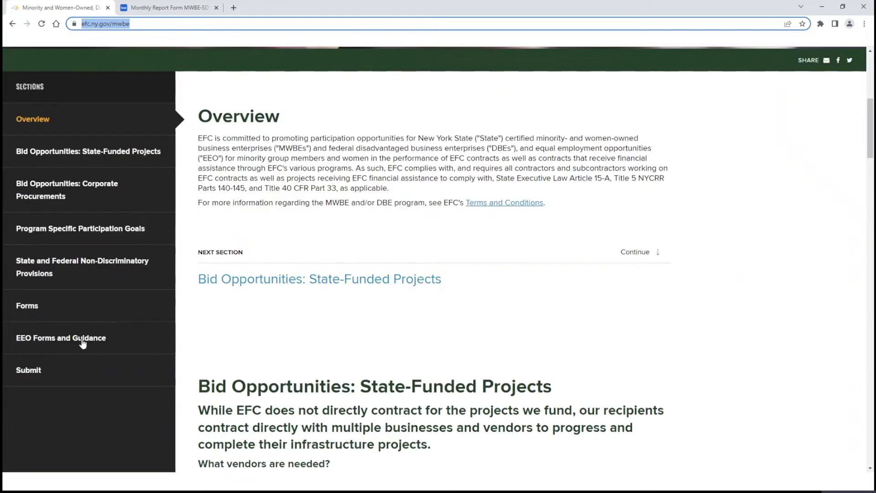
left_click(35, 310)
left_click(35, 310)
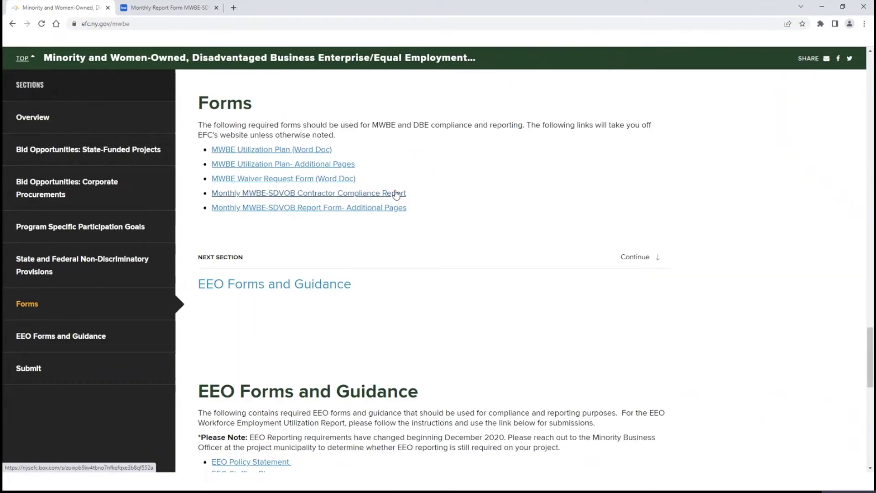
Look through the pages of the Monthly Report Form MWBE-SDVOB document
left_click(183, 10)
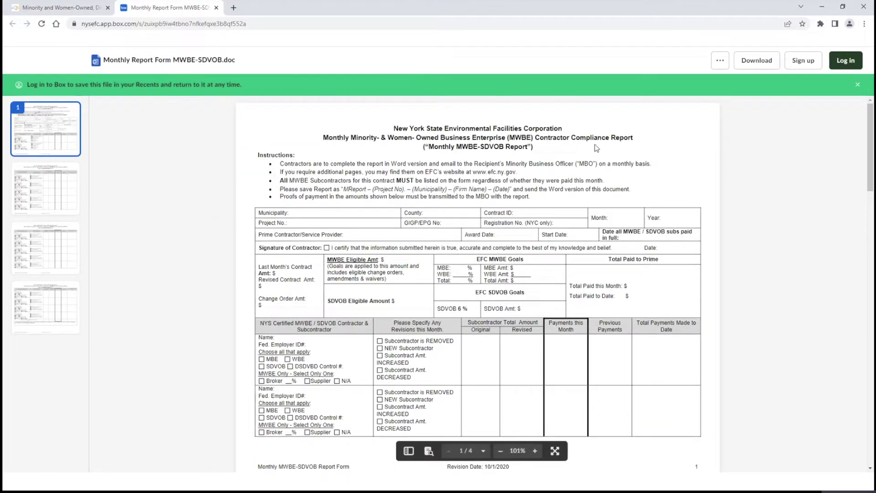
scroll(643, 388, "down", 20)
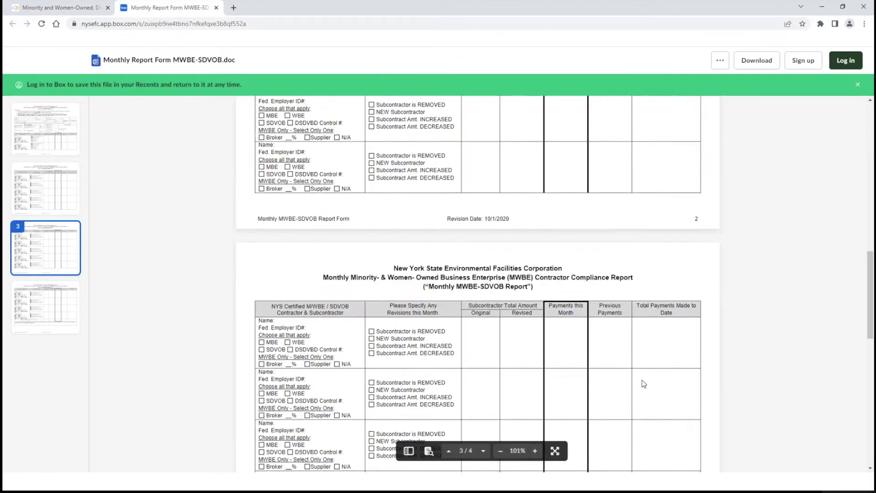
scroll(643, 383, "up", 15)
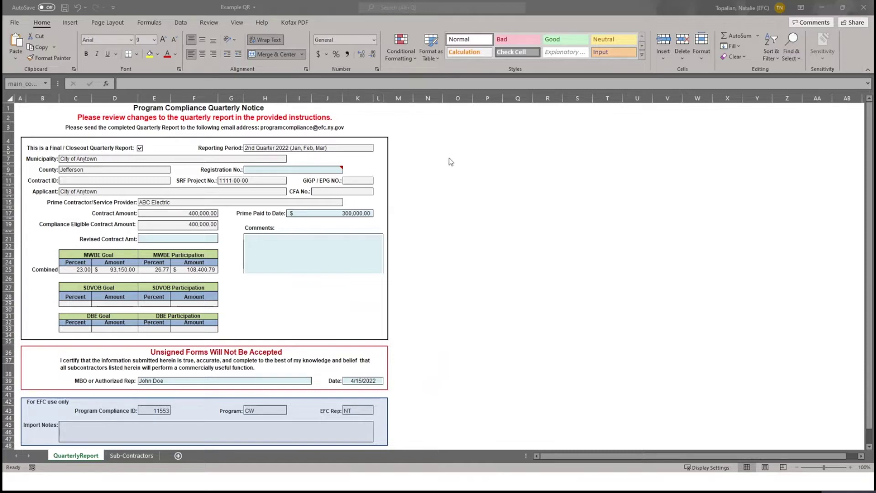
Enter the comment "Total contract increased due to change order #1" on the quarterly report and set the Revised Contract Amt to 450,000
double_click(299, 260)
type("Total contract increased due to change order #1")
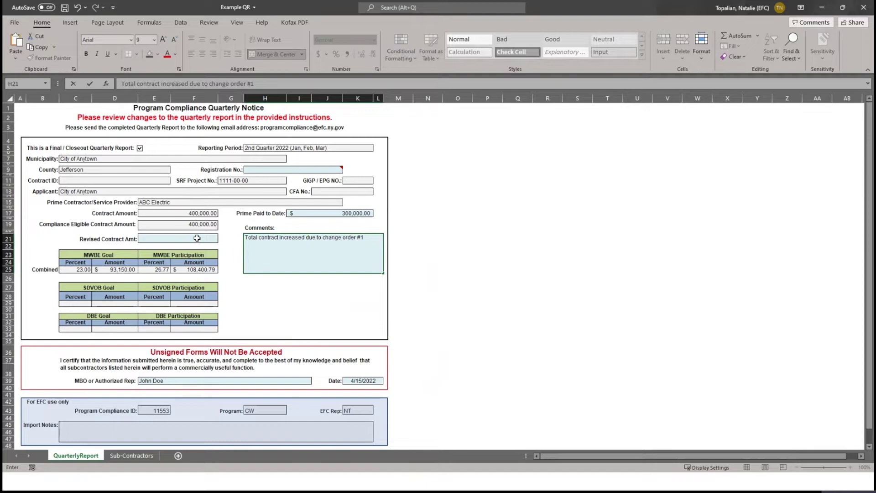
left_click(197, 238)
type("450000")
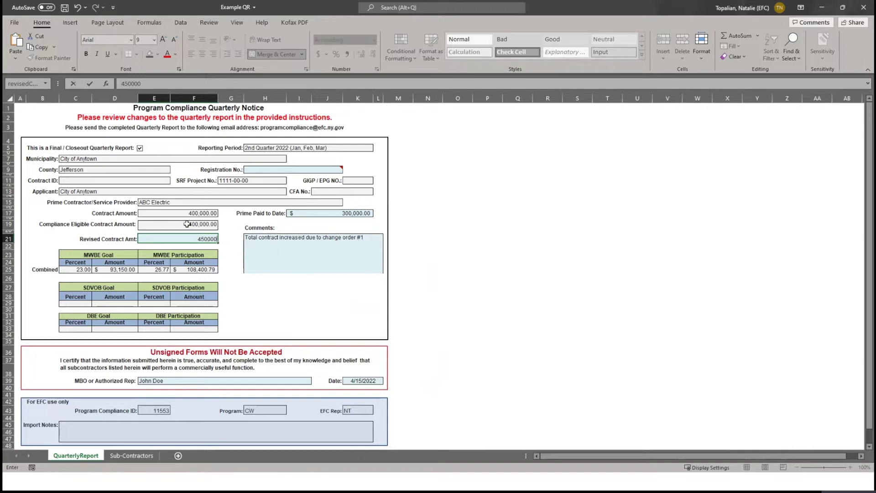
left_click(225, 238)
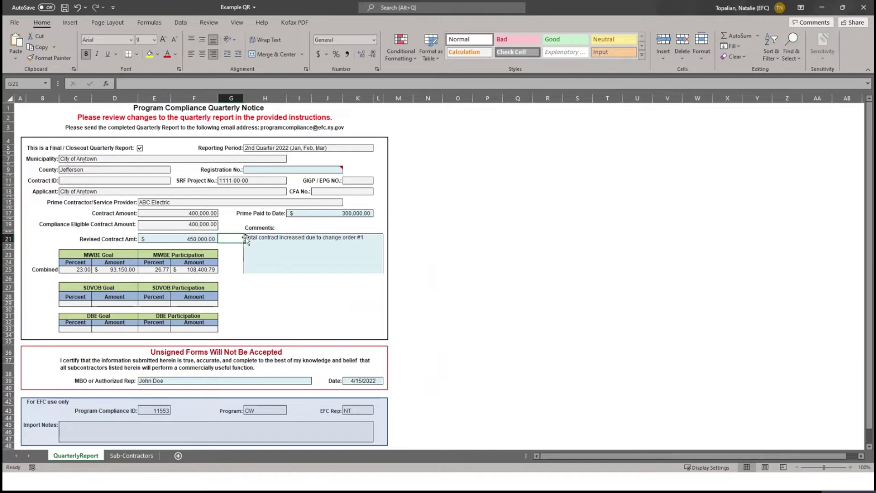
left_click(210, 239)
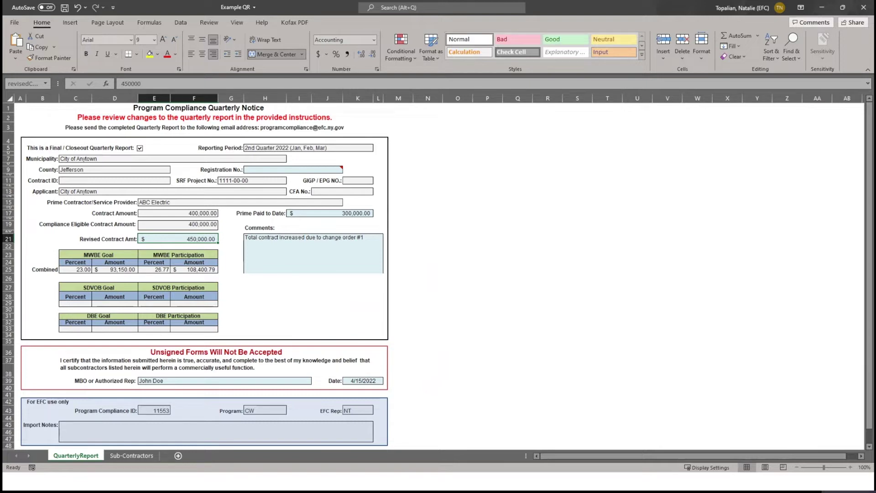
On the Sub-Contractors sheet, enter the comment "$100 was previously paid in December, included in Month of January amount"
left_click(141, 457)
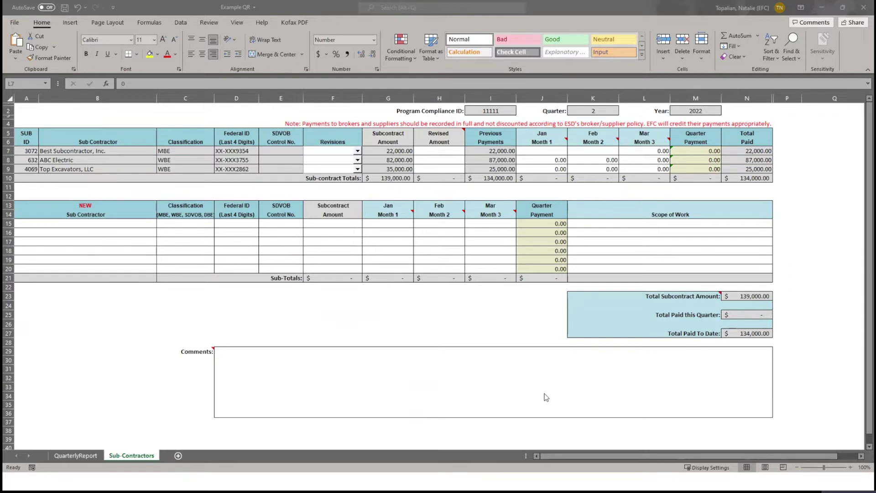
left_click(477, 378)
type("$100 was previously paid in December, included in Month of January amount")
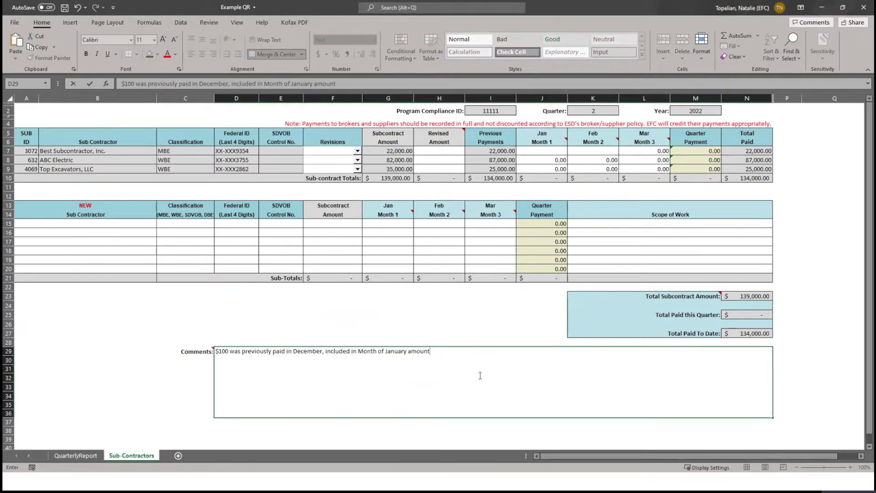
left_click(493, 365)
Enter a January payment for Best Subcontractor, Inc. of 300, then change it to 400
left_click(538, 152)
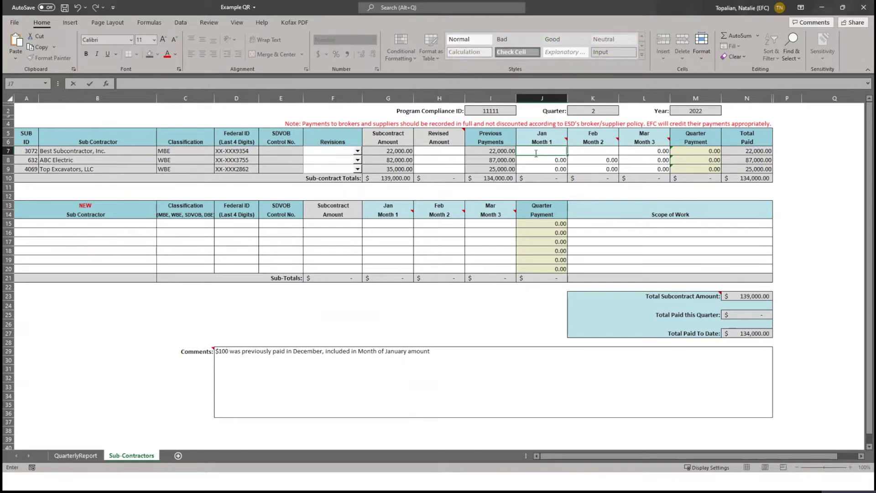
type("300")
double_click(559, 151)
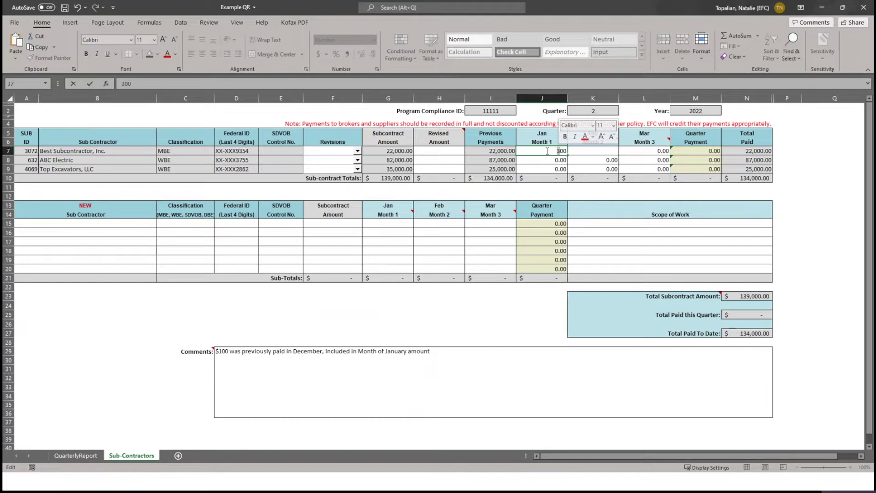
key("Delete")
type("4")
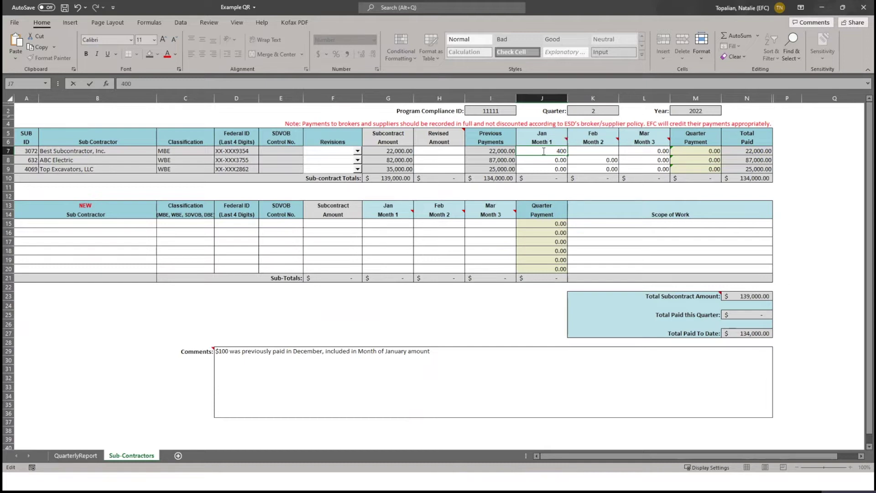
key("Tab")
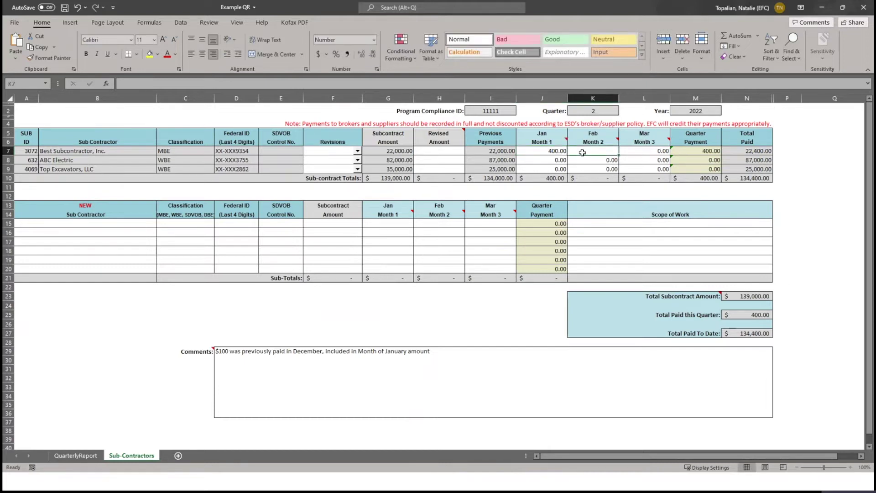
Set the January payment for Best Subcontractor, Inc. to 300 and its February payment to 100
double_click(550, 151)
left_click_drag(557, 151, 560, 152)
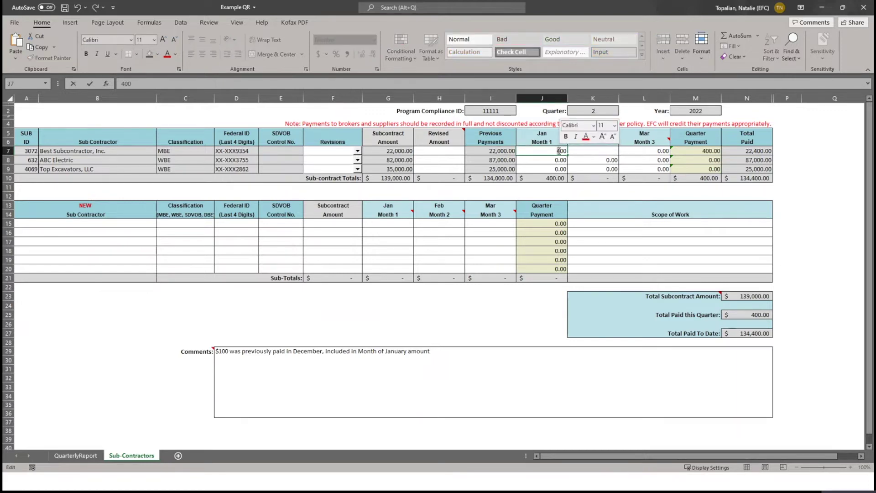
type("3")
left_click(583, 150)
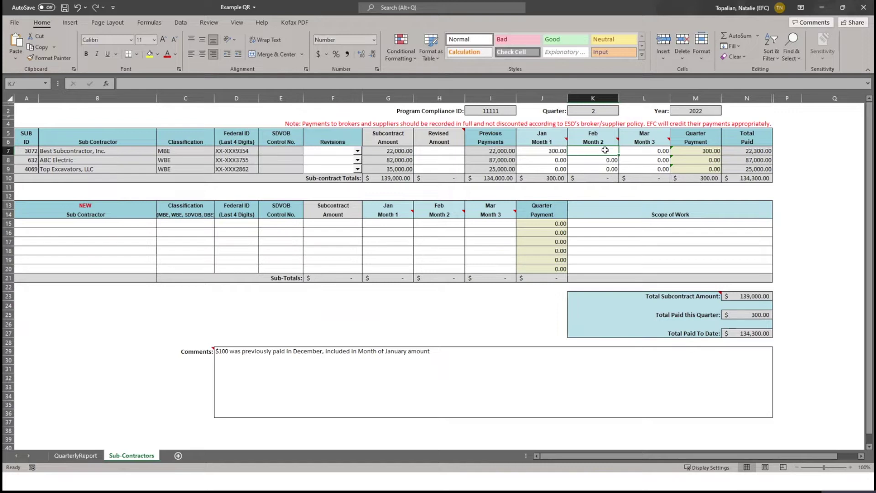
key("BackSpace")
type("100")
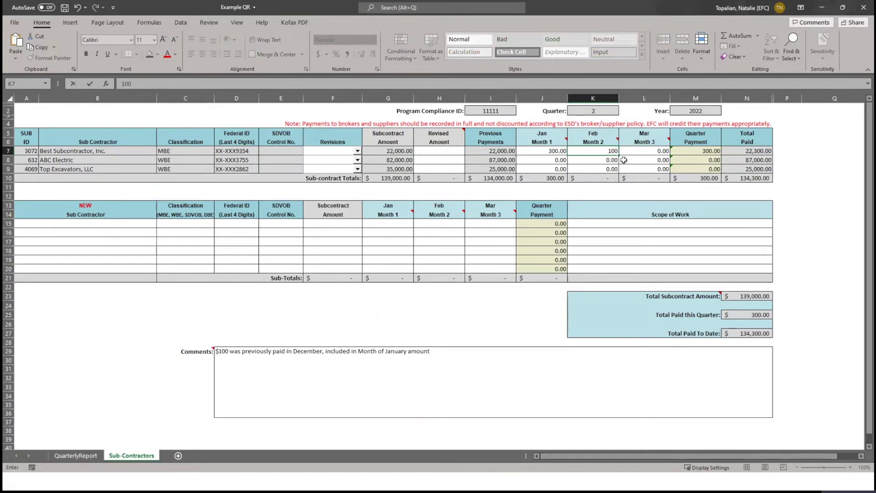
left_click(601, 151)
left_click(493, 364)
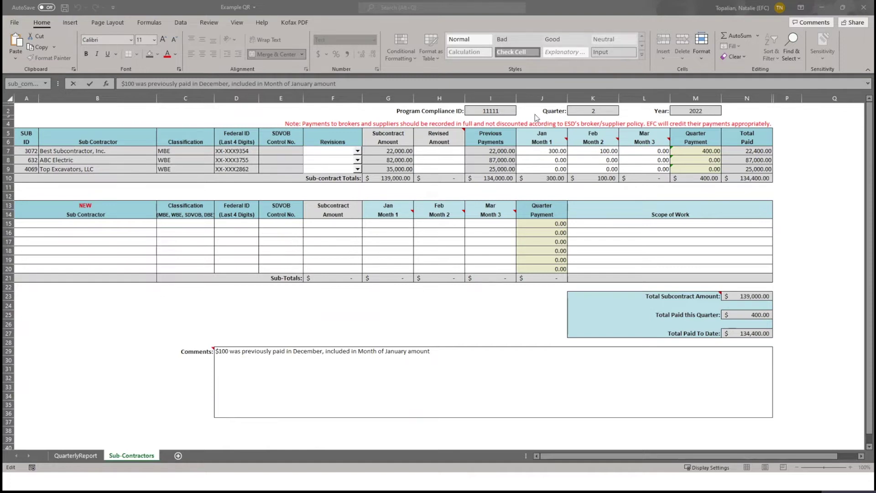
Examine the Revisions options offered for the existing subcontractors without choosing one
left_click(358, 152)
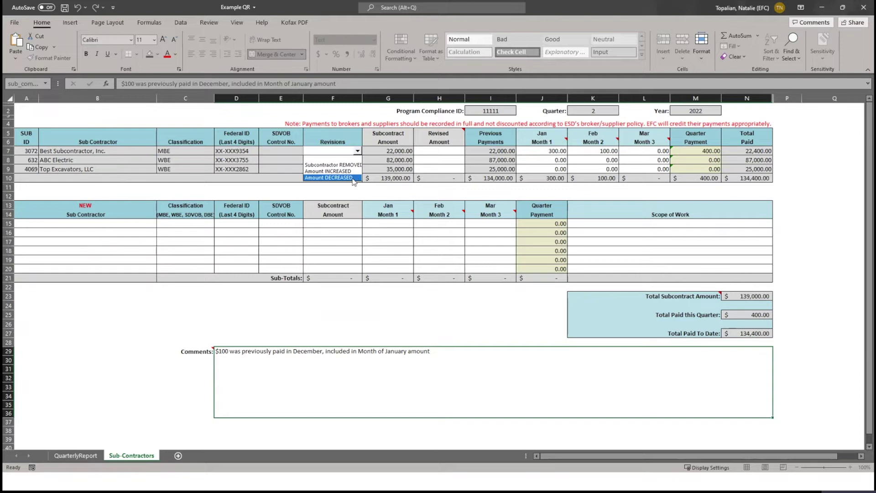
key("Escape")
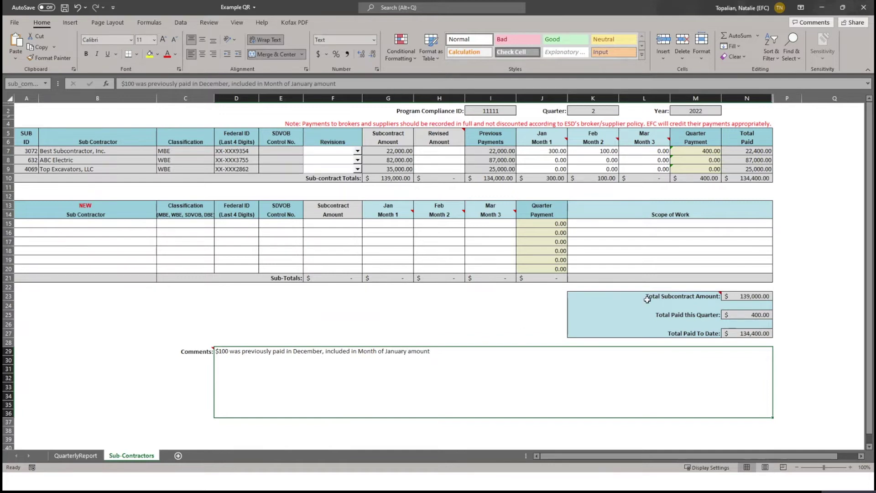
mouse_move(647, 300)
left_click(357, 169)
left_click(358, 174)
left_click(358, 160)
left_click(347, 171)
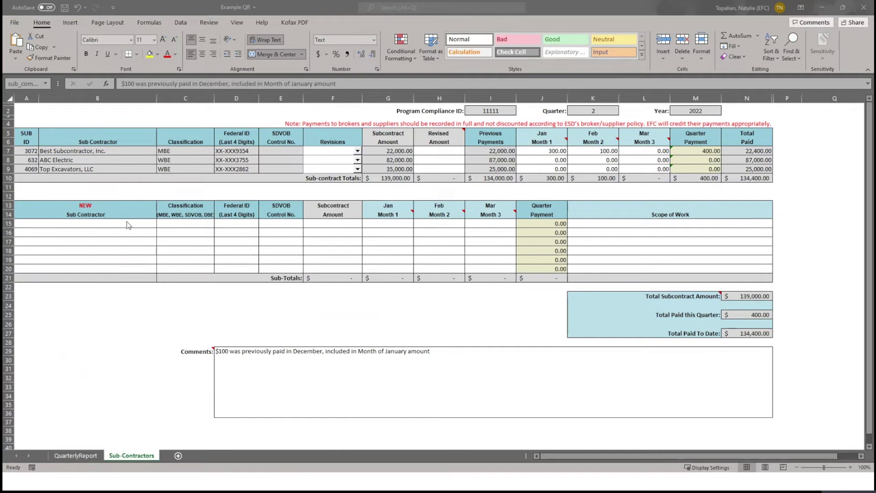
Add ABC Subcontractor as a new subcontractor with classification MBE and enter the last four digits of its Federal ID
left_click(81, 224)
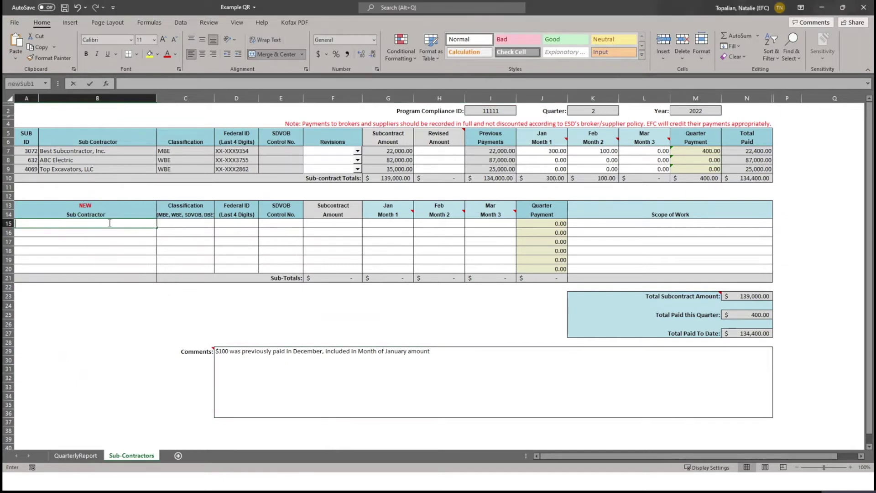
type("ABC Subcontractor")
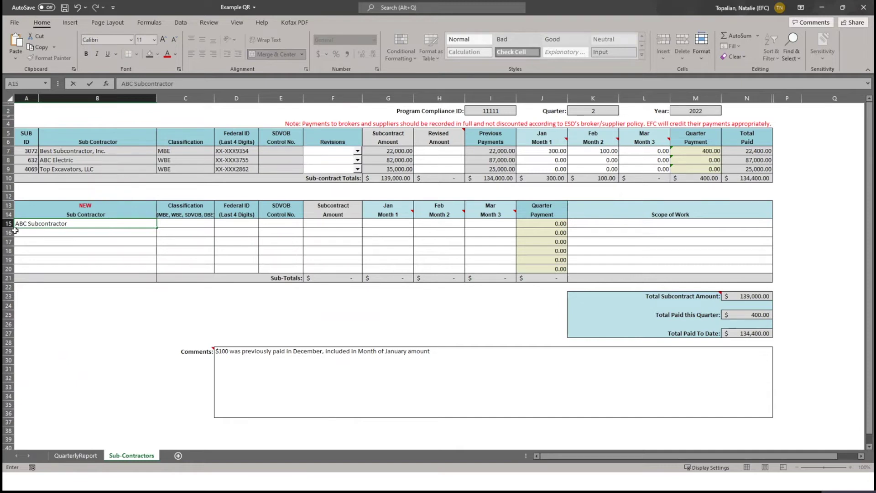
left_click(196, 223)
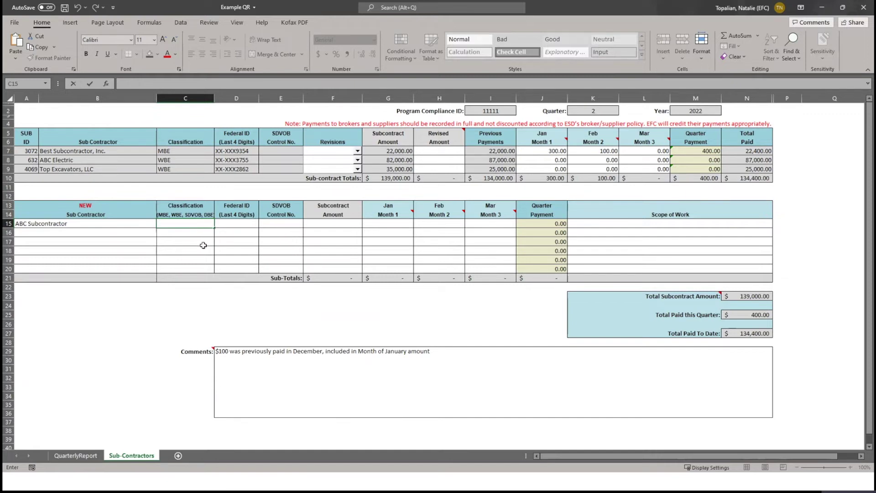
type("MBE")
left_click(245, 224)
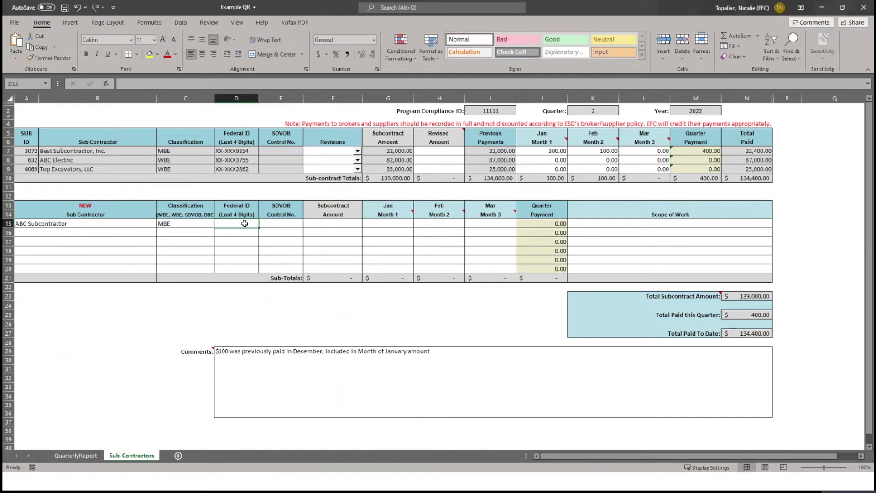
type("1234")
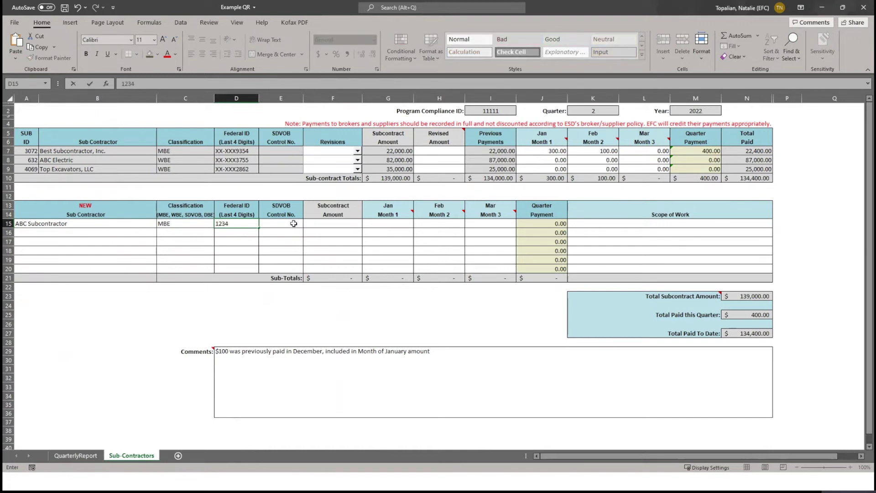
left_click(293, 223)
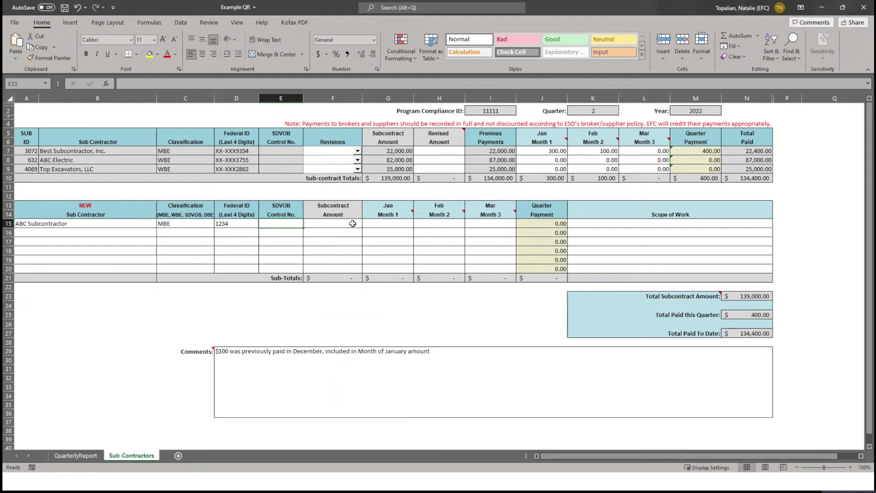
Enter a subcontract amount of 10,000 and a January payment of 1,000 for ABC Subcontractor
left_click(353, 224)
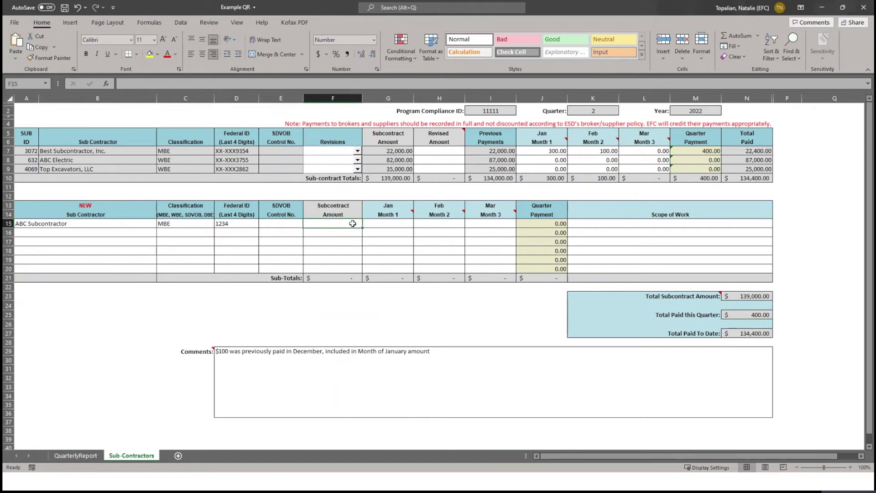
type("10000")
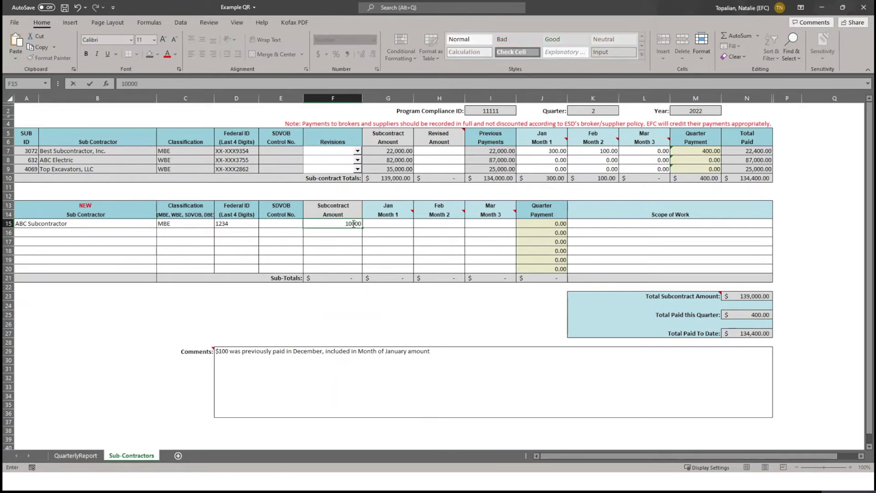
left_click(400, 221)
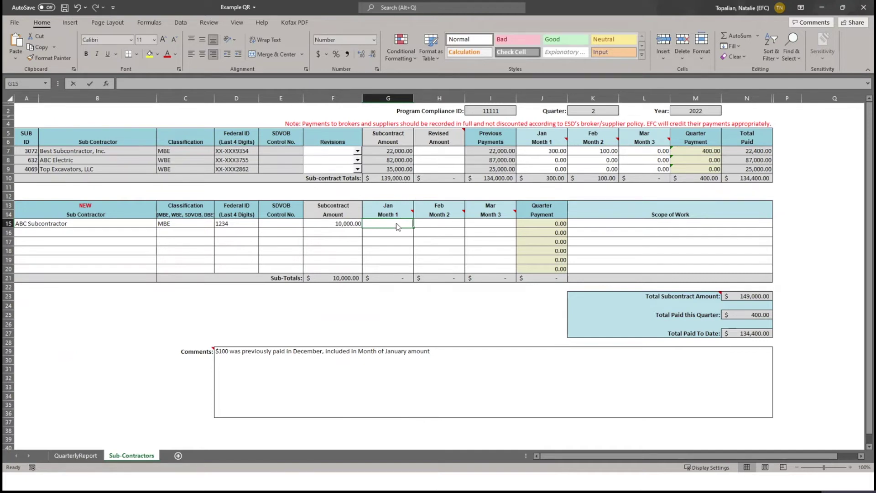
type("1000")
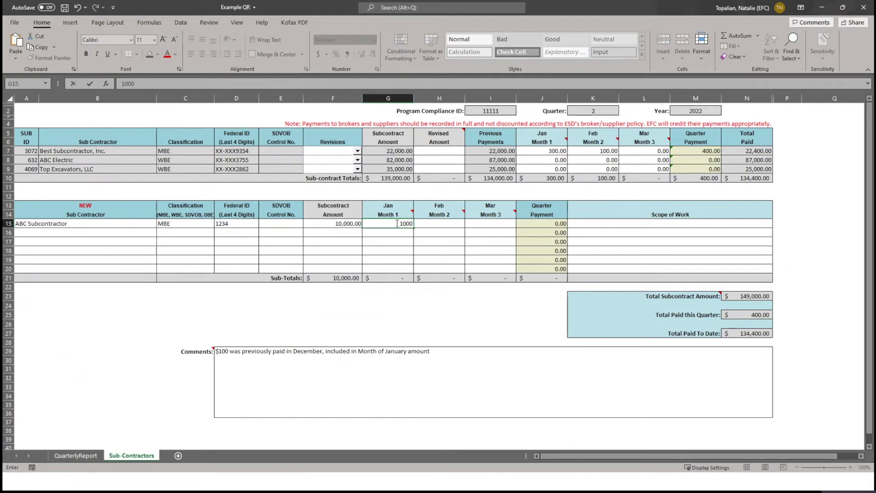
left_click(432, 225)
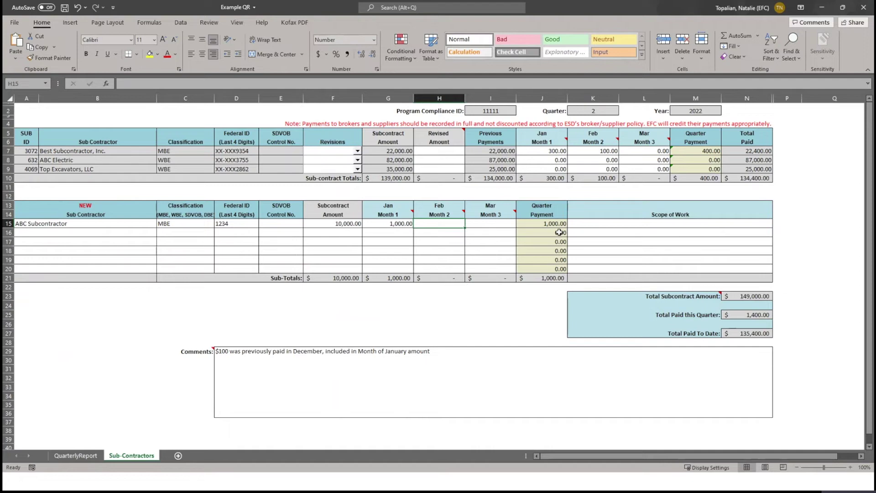
Enter "Supplying gravel" as the scope of work for ABC Subcontractor
double_click(706, 224)
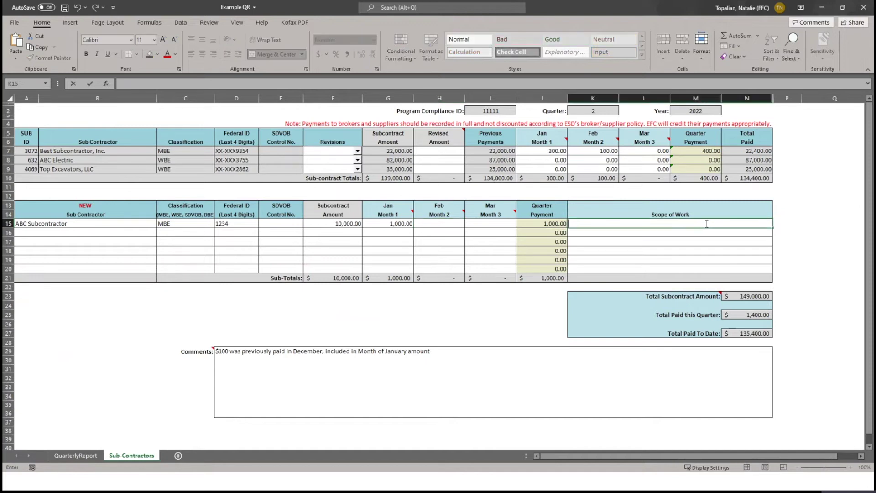
type("Supplying gravel")
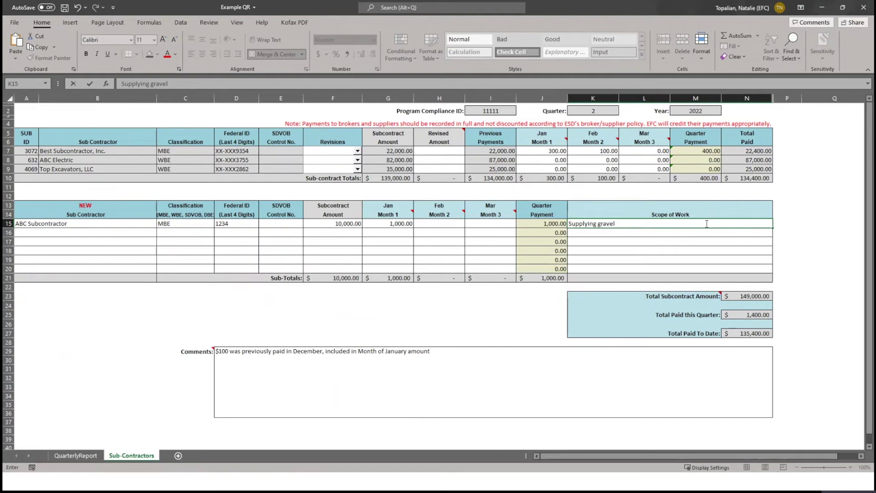
left_click(320, 225)
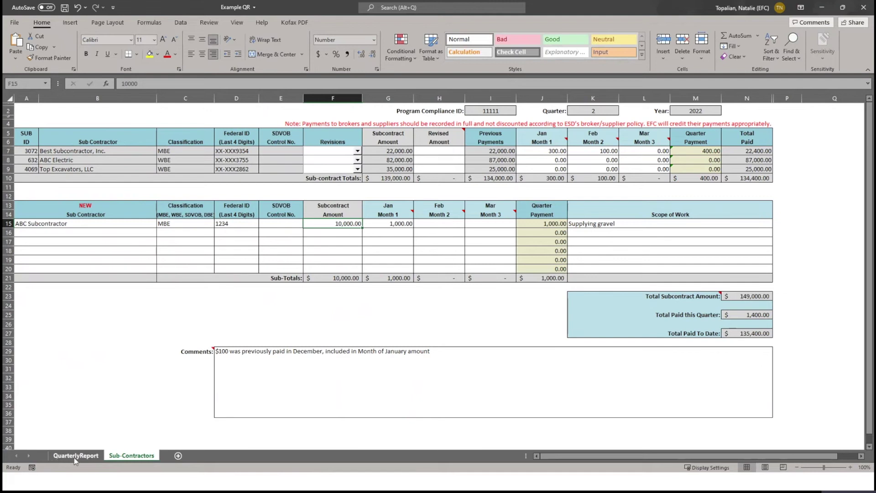
Mark ABC Electric's revision as Amount INCREASED on the Sub-Contractors sheet and enter a revised amount of 87,000
left_click(57, 457)
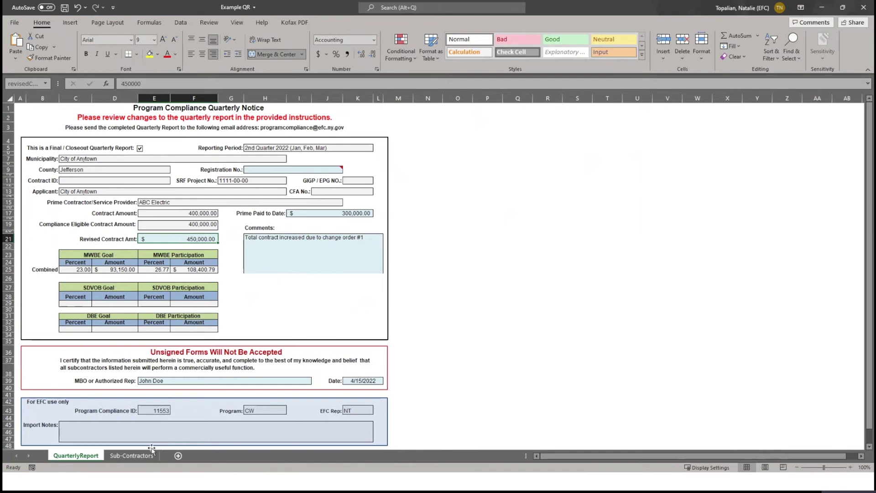
left_click(132, 456)
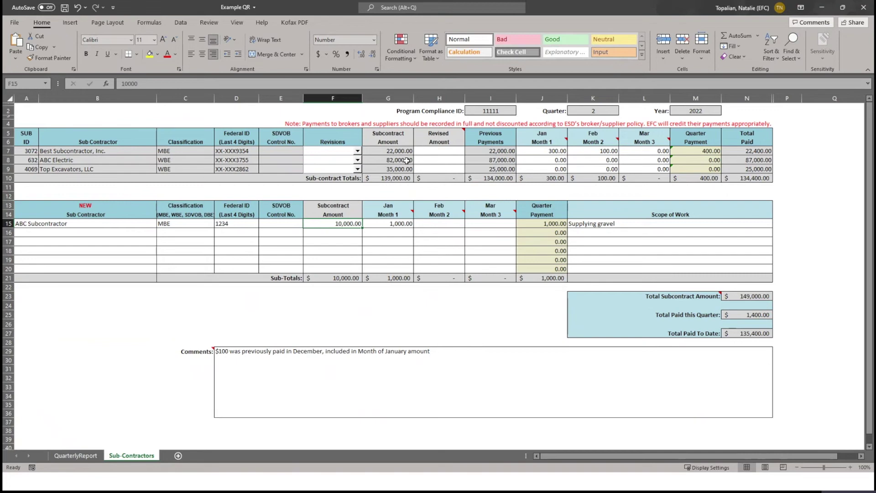
left_click(511, 161)
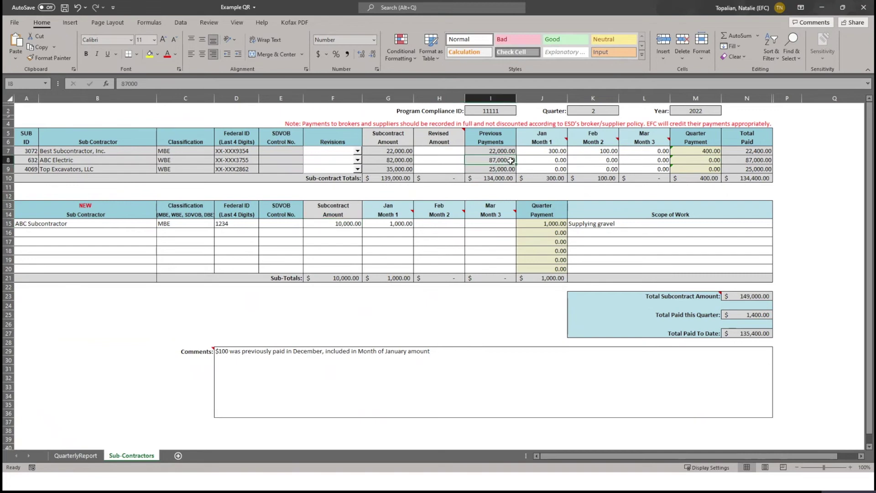
left_click(358, 161)
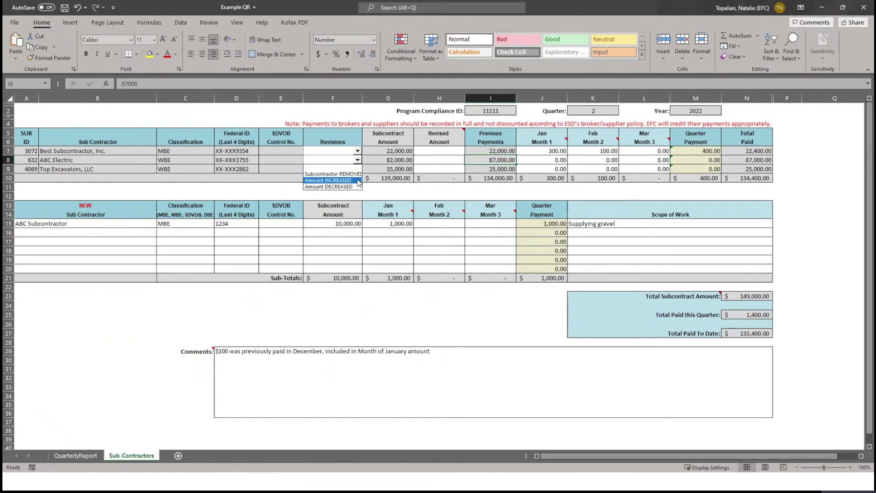
left_click(351, 181)
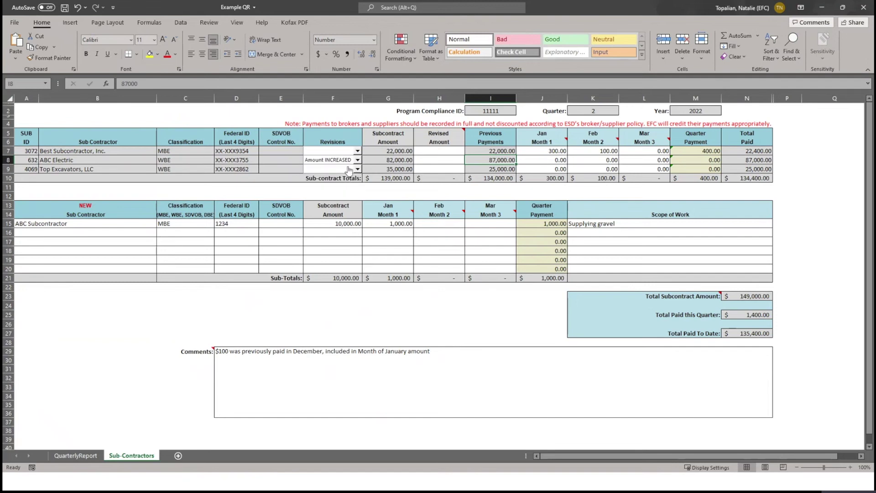
left_click(447, 160)
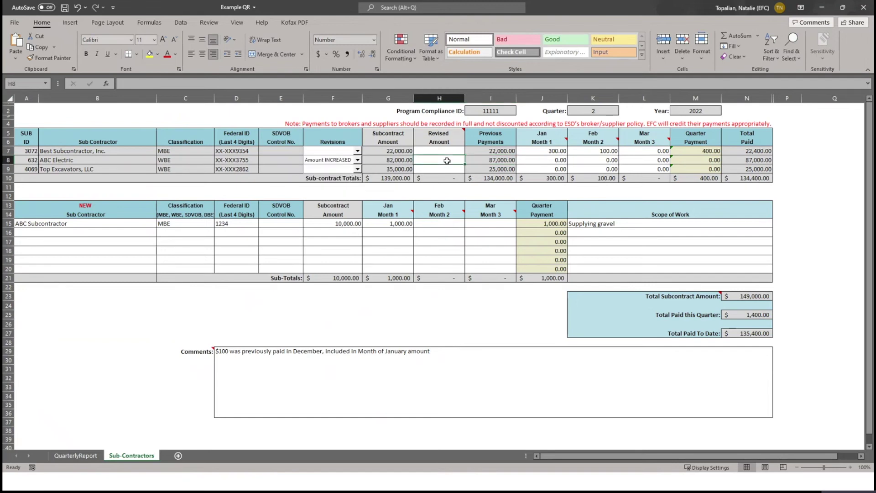
type("87000")
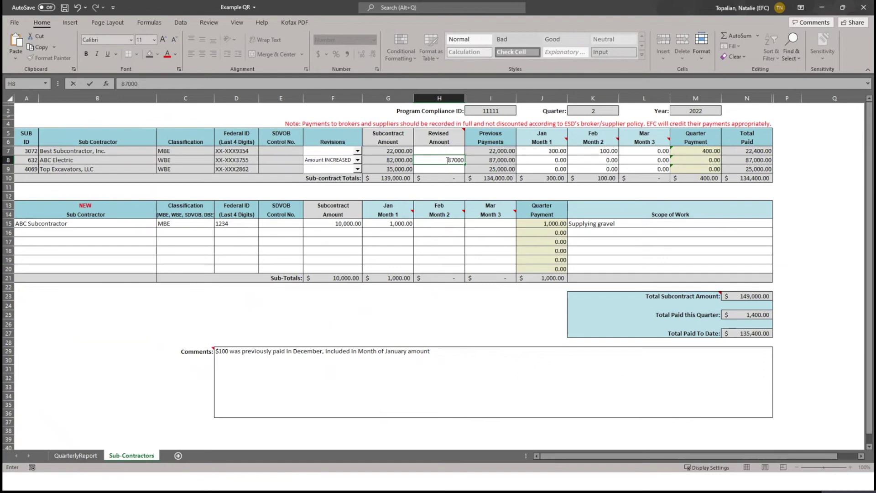
key("ctrl+Return")
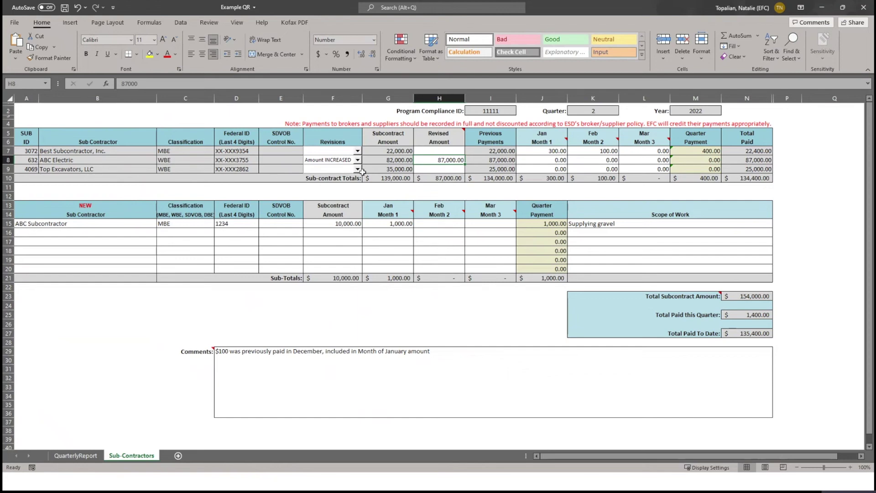
Mark Top Excavators, LLC's revision as Amount DECREASED and enter a revised amount of 25,000
left_click(408, 170)
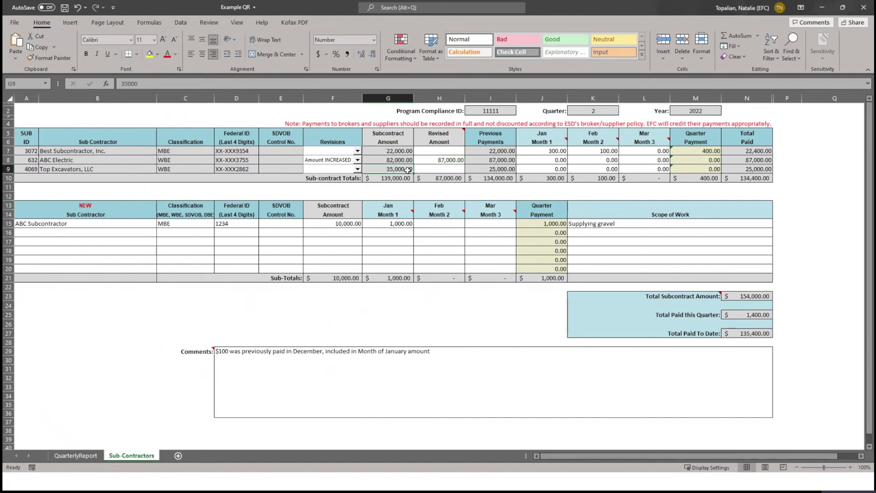
left_click(511, 170)
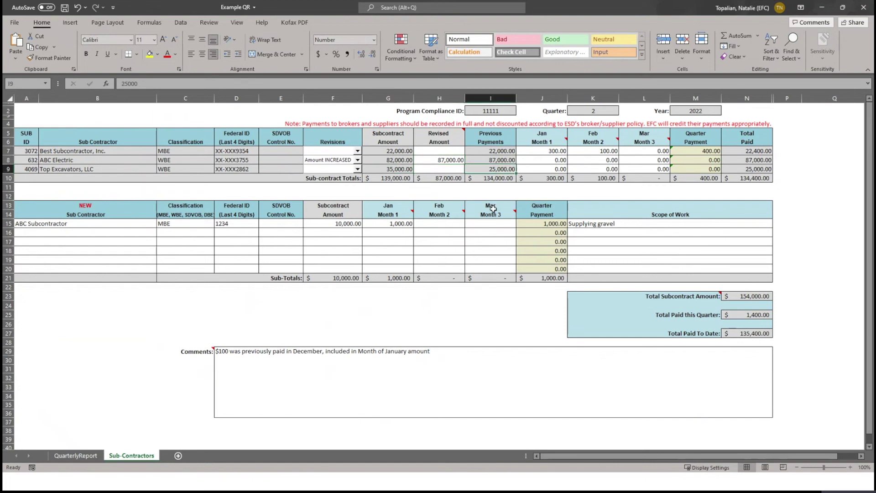
left_click(358, 169)
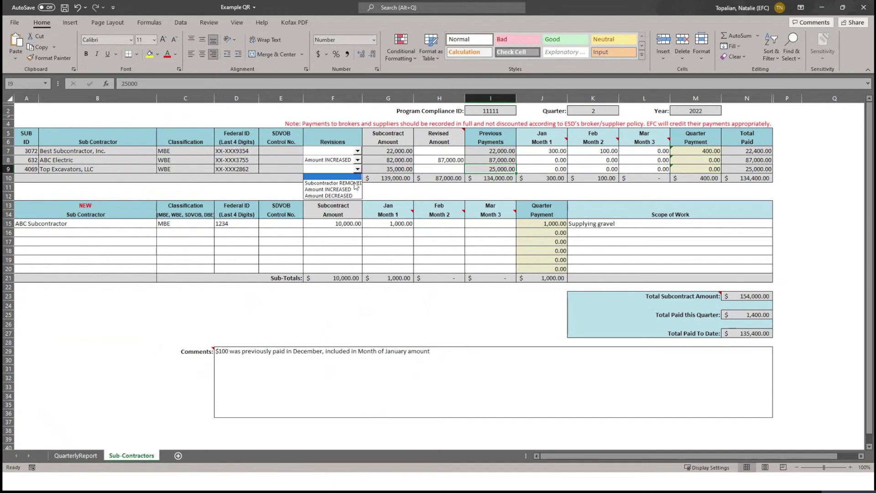
left_click(319, 197)
left_click(451, 170)
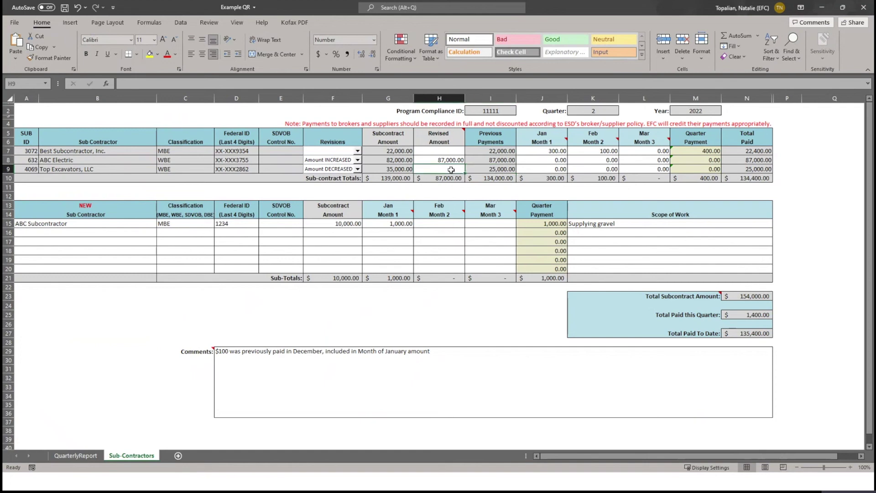
type("25000")
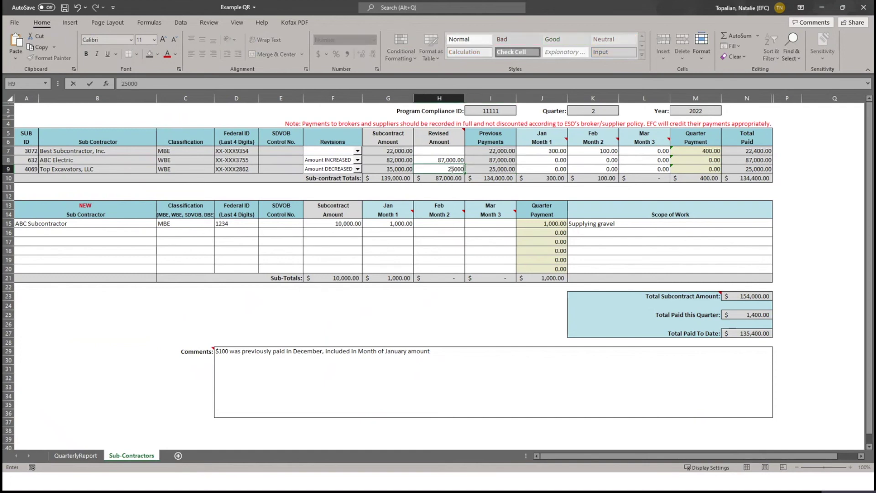
left_click(537, 169)
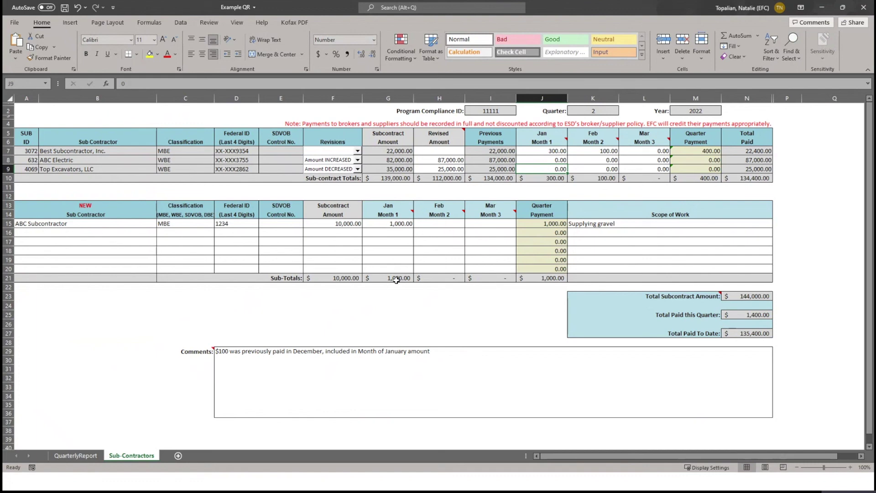
Check the authorized representative's signature and the certification date on the QuarterlyReport sheet
left_click(76, 456)
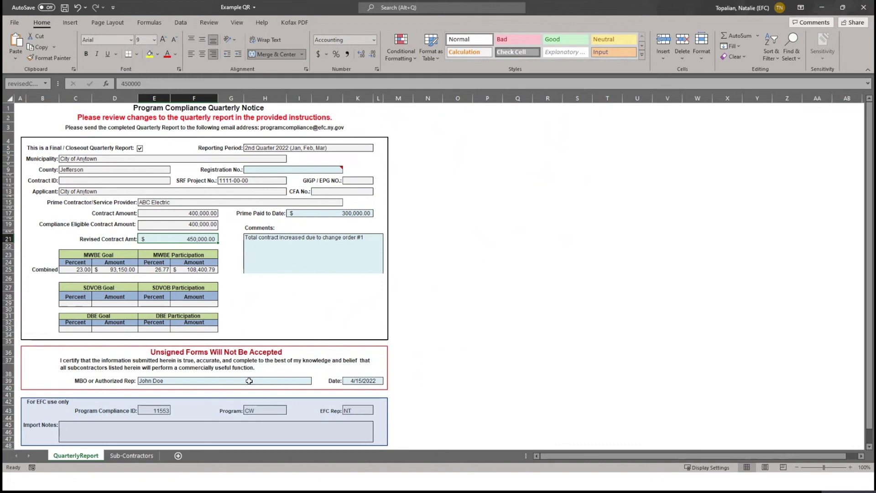
left_click(250, 381)
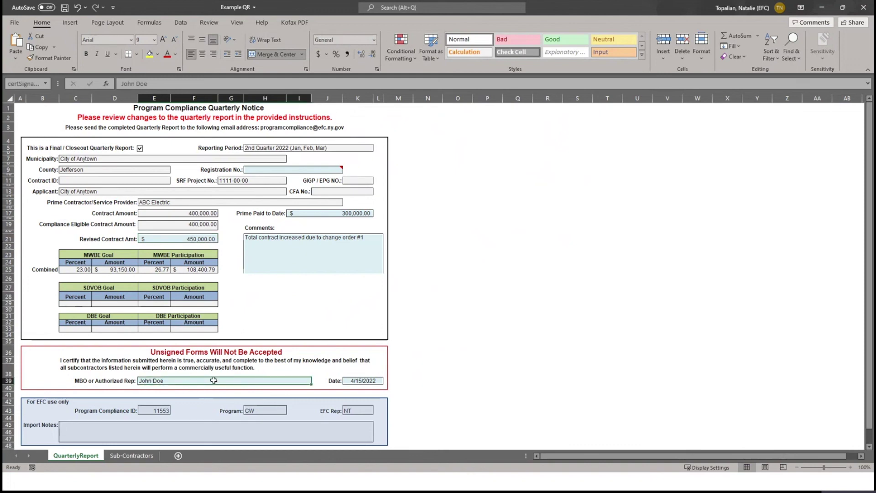
left_click(377, 381)
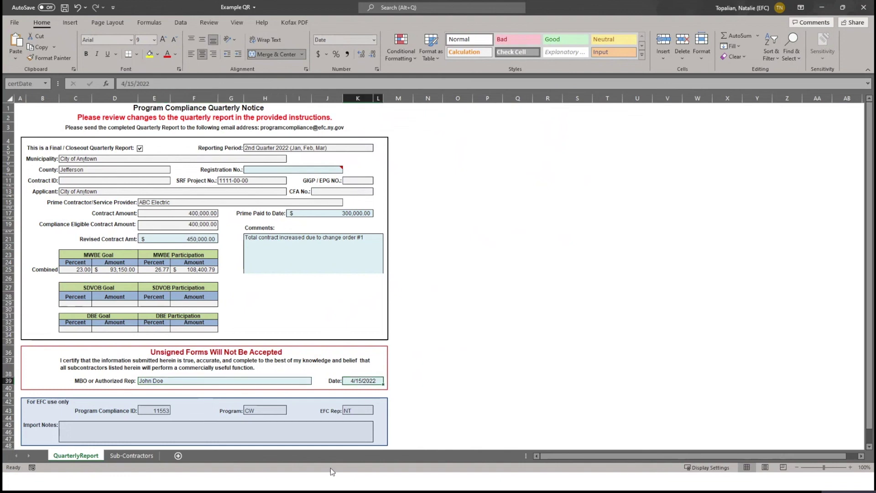